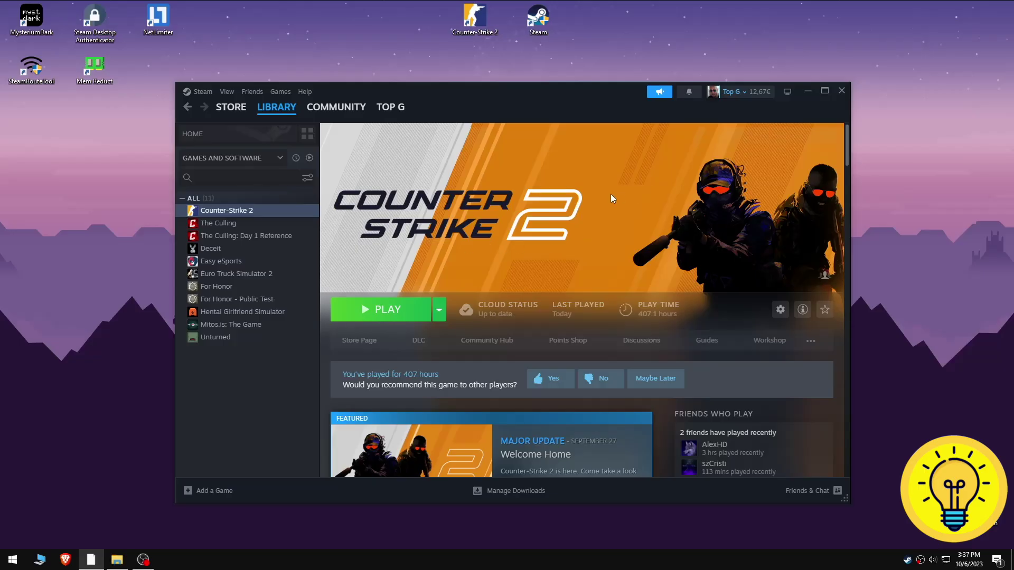
Close Steam, then launch Steam Route Tool from its shortcut moved to the top centre
click(840, 92)
click(715, 133)
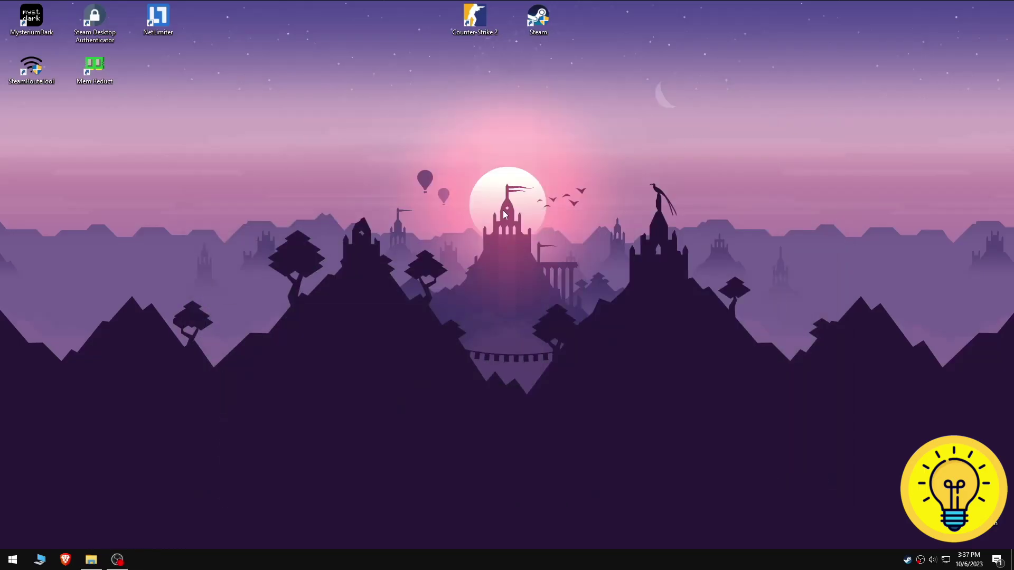
drag(36, 69, 243, 116)
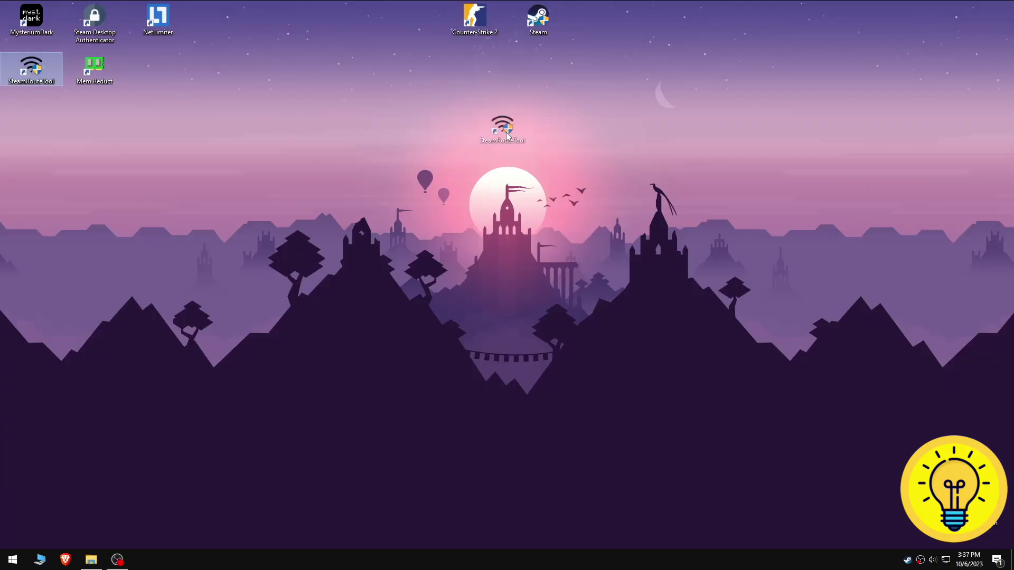
drag(508, 137, 498, 129)
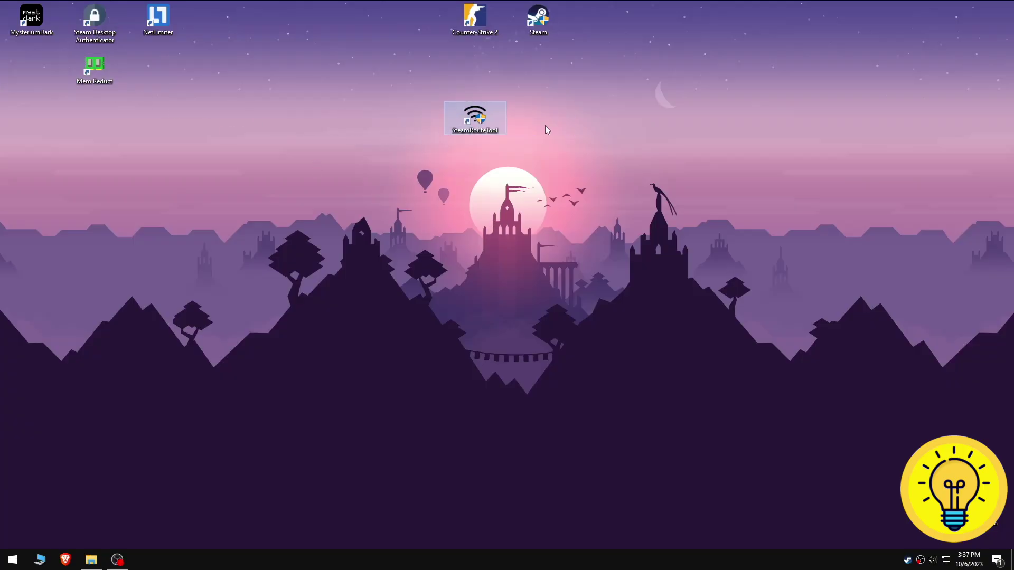
key(Return)
mouse_move(143, 109)
mouse_down()
mouse_move(543, 131)
mouse_move(478, 178)
mouse_up()
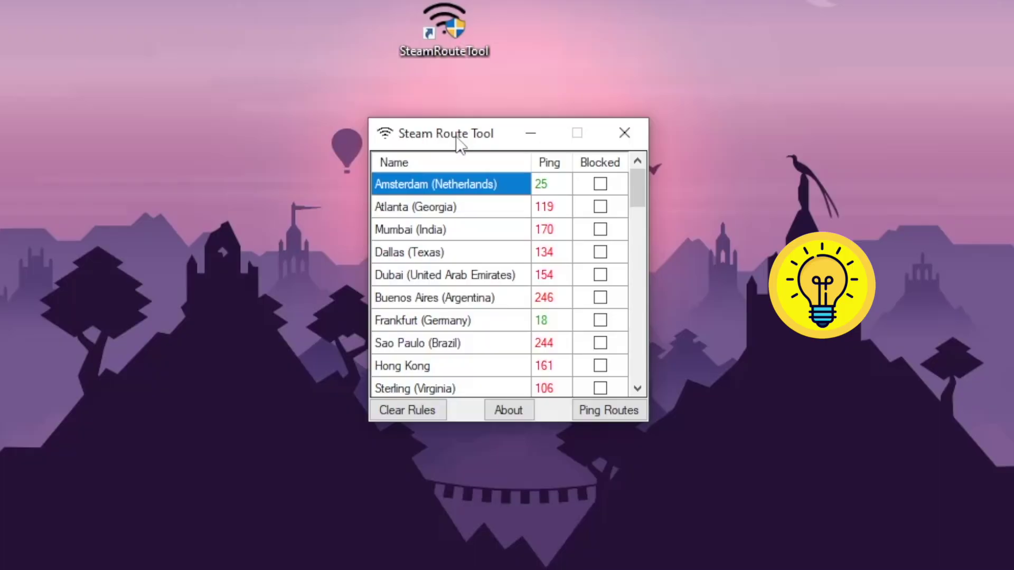
scroll(413, 301, down, 3)
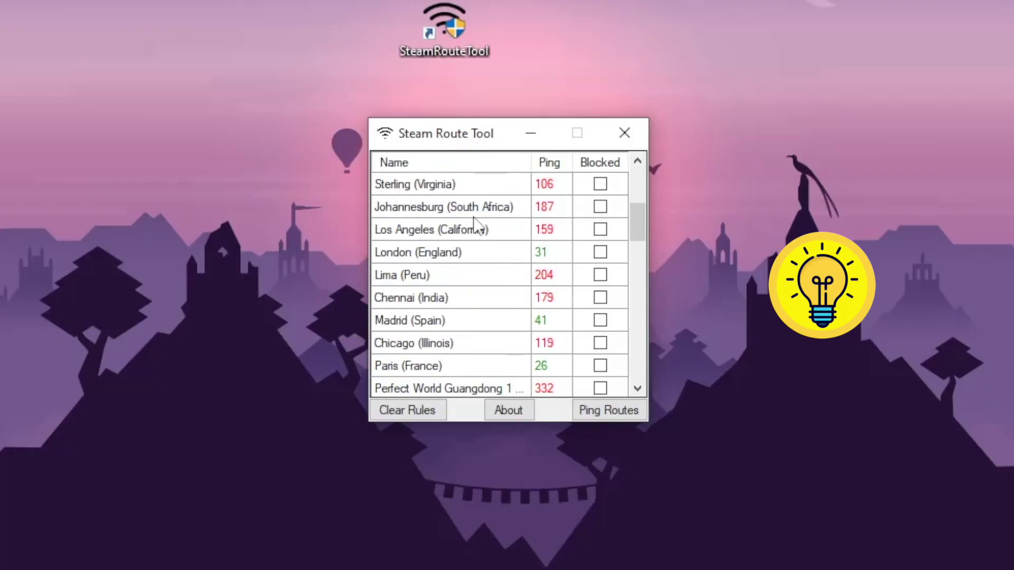
scroll(444, 285, down, 4)
scroll(468, 278, down, 3)
scroll(471, 279, down, 2)
scroll(472, 283, down, 2)
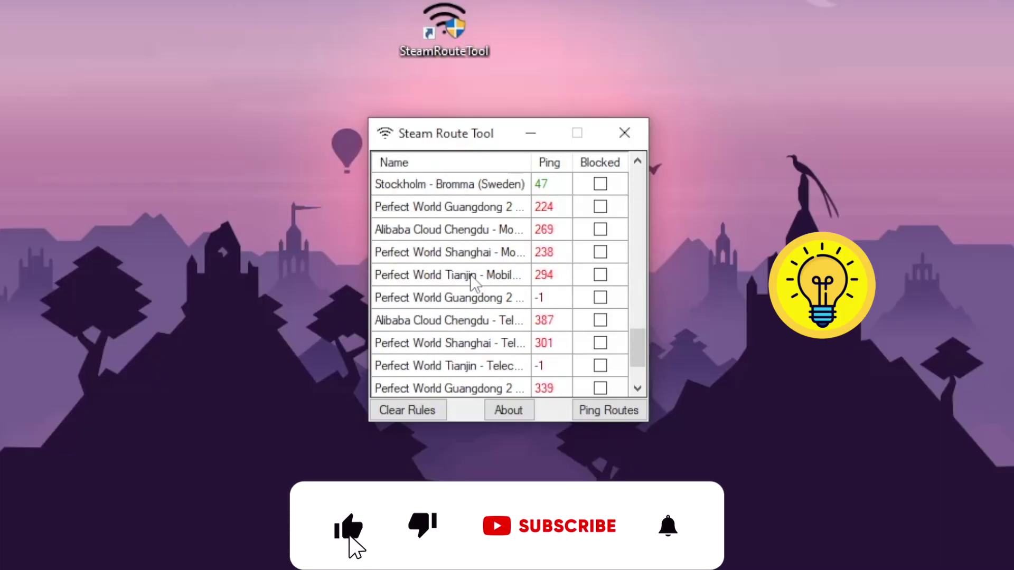
scroll(473, 283, down, 2)
scroll(472, 283, up, 5)
scroll(473, 283, up, 5)
scroll(473, 282, up, 3)
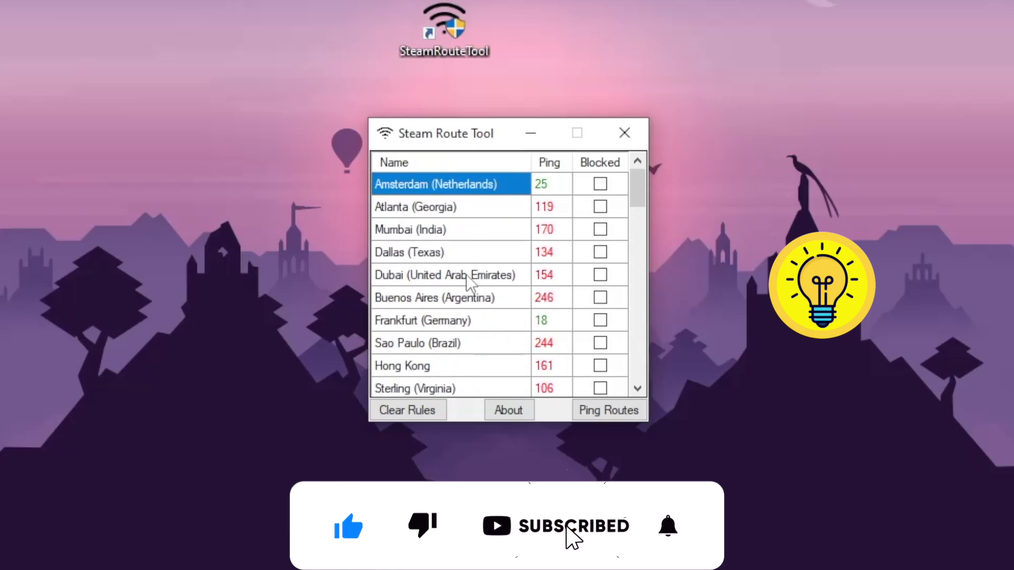
Clear the tool's firewall rules and refresh every server's ping
click(410, 413)
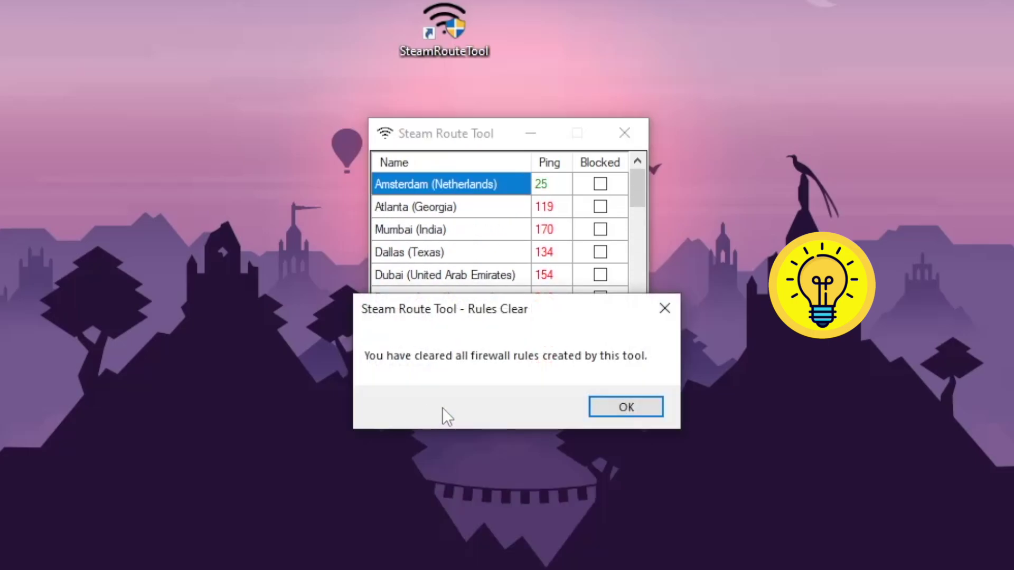
click(616, 411)
click(588, 409)
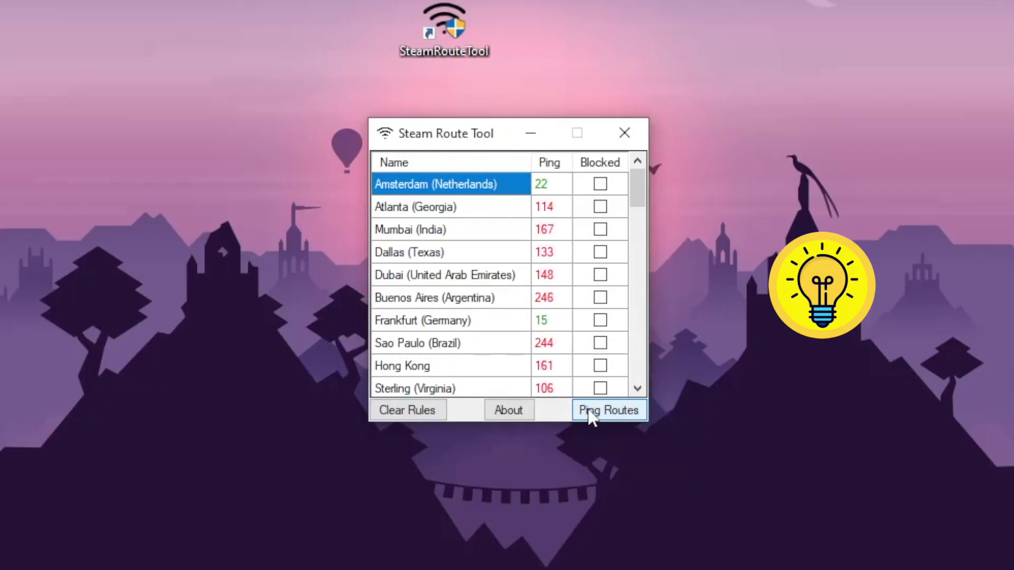
scroll(442, 305, down, 1)
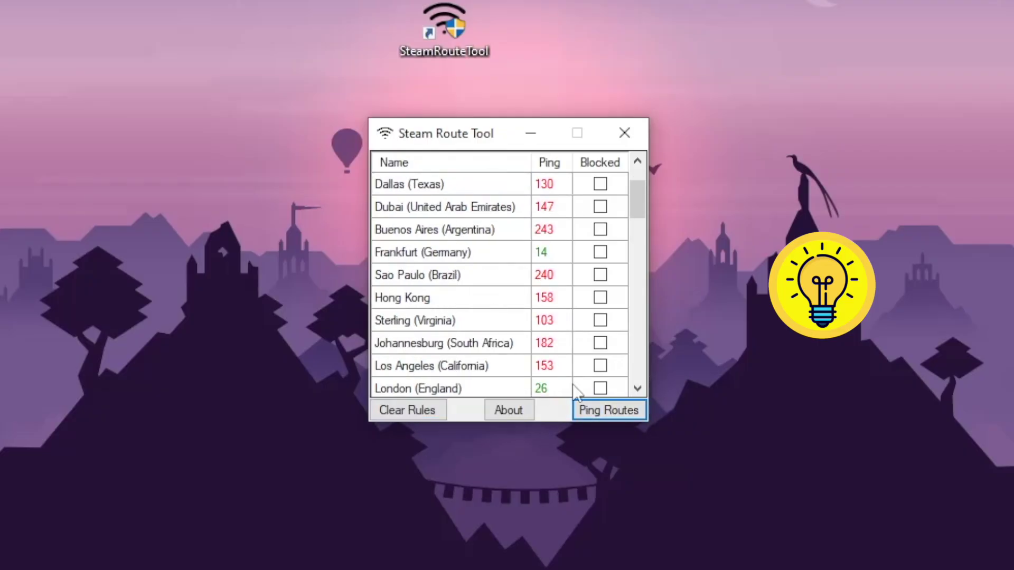
Browse the server list, selecting the Frankfurt (Germany) and Johannesburg (South Africa) entries
click(500, 257)
click(550, 279)
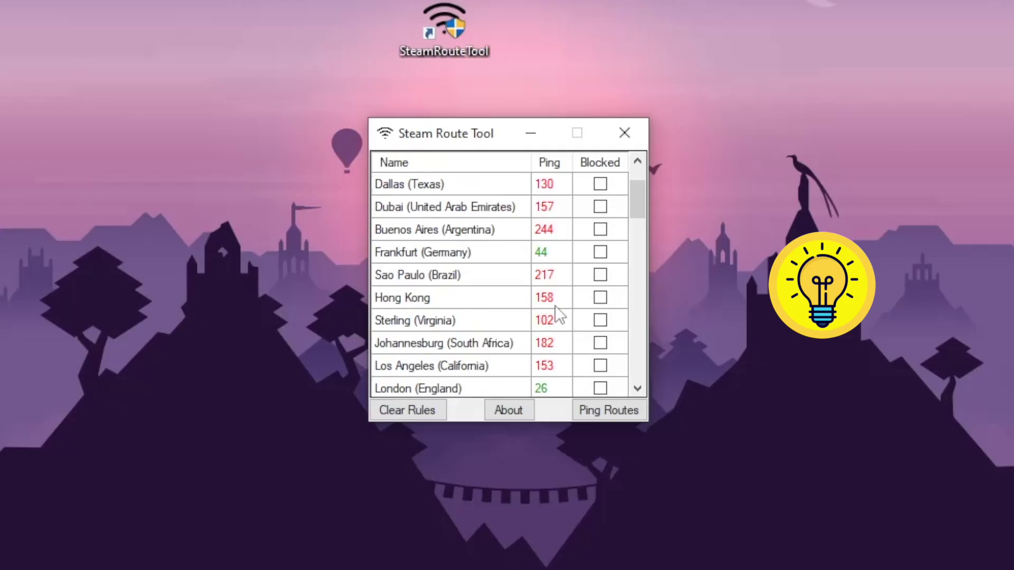
click(480, 252)
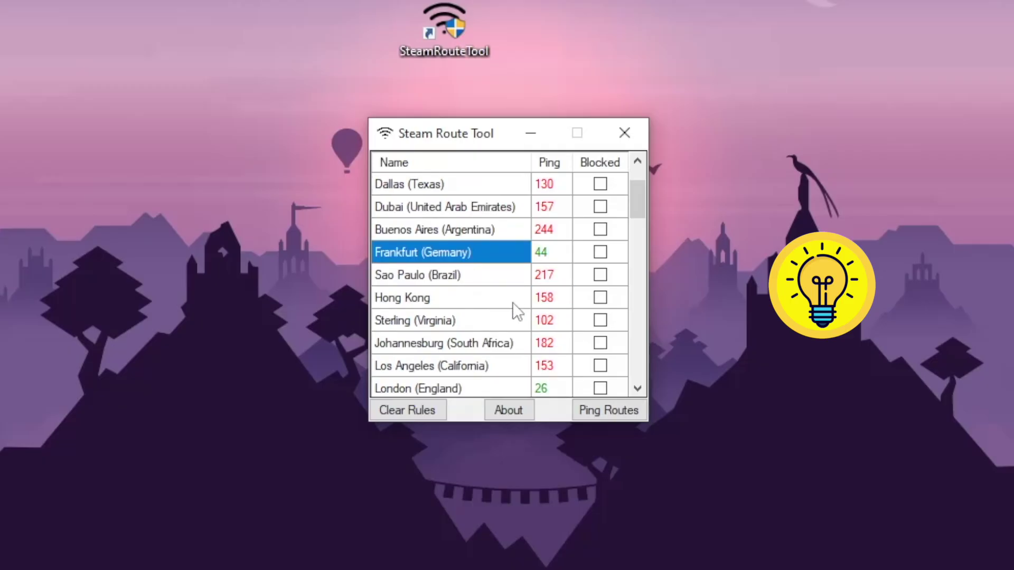
scroll(507, 302, down, 3)
scroll(491, 302, down, 2)
scroll(477, 301, down, 1)
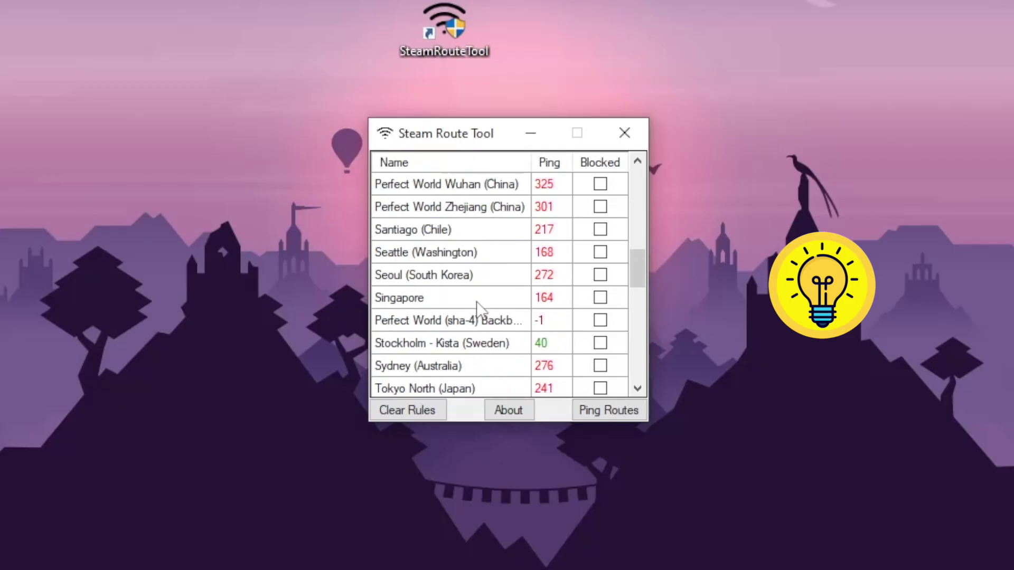
scroll(468, 302, down, 1)
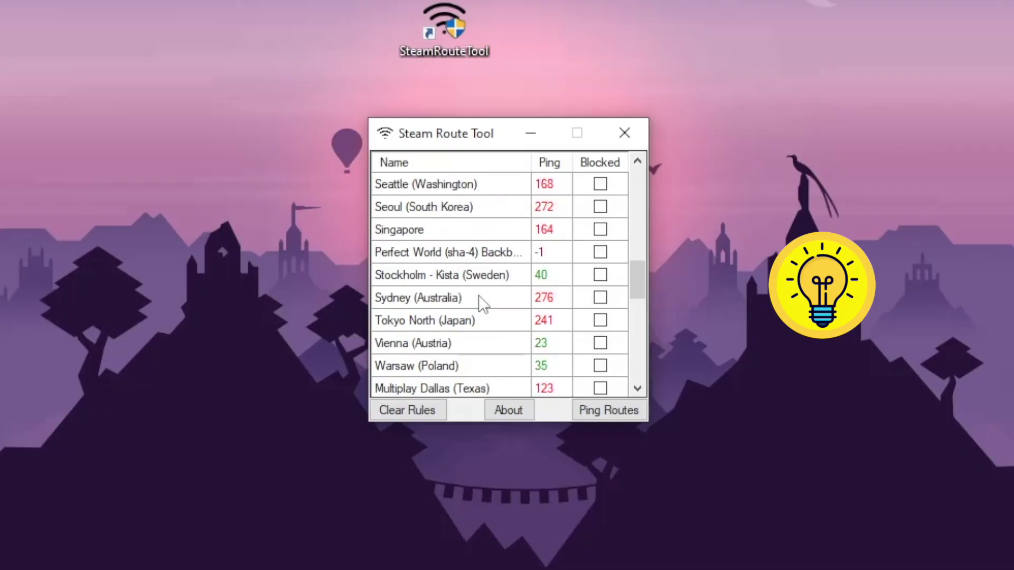
scroll(474, 317, down, 2)
scroll(473, 316, down, 1)
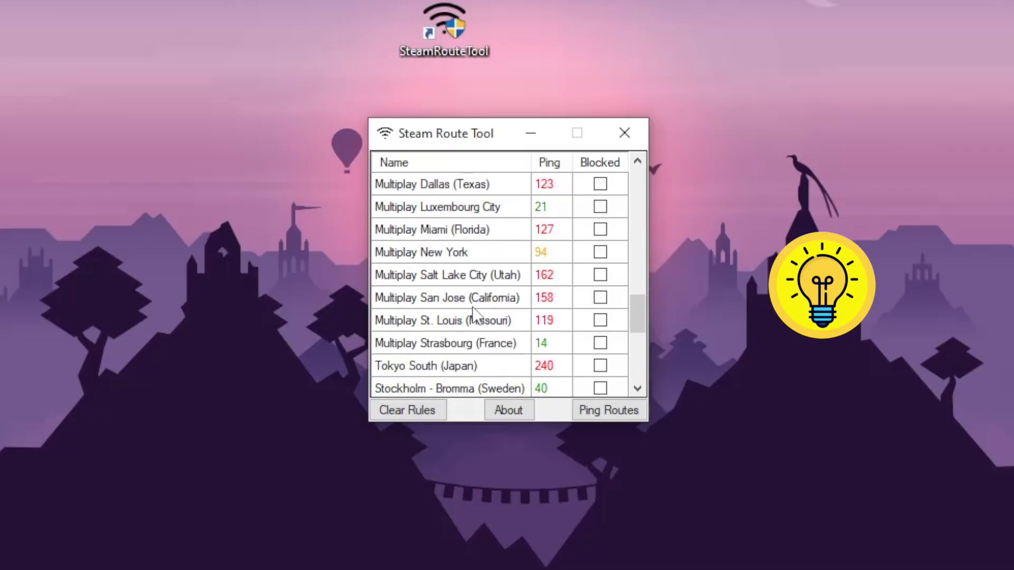
scroll(474, 316, down, 2)
scroll(472, 315, up, 5)
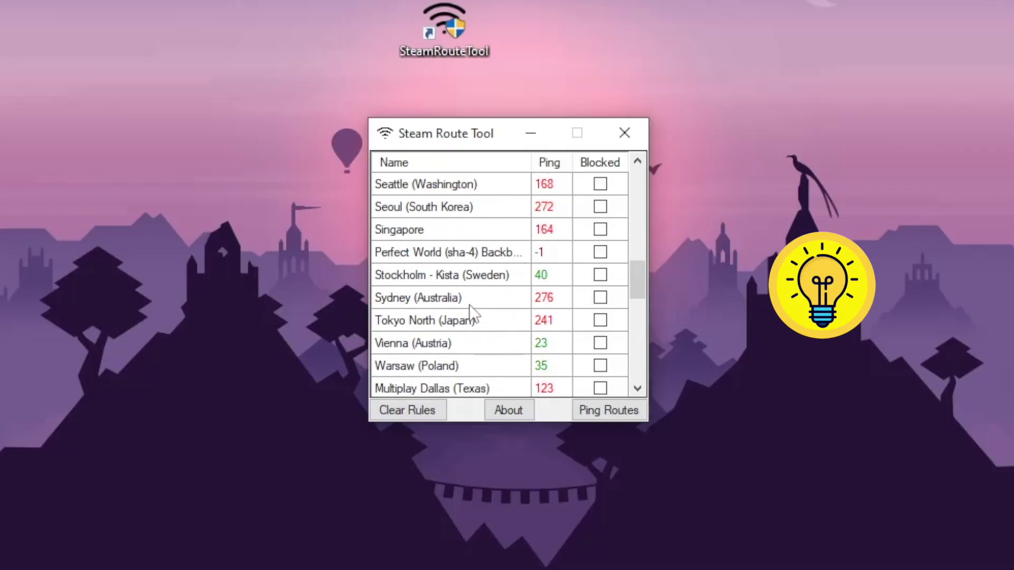
scroll(473, 307, up, 1)
scroll(474, 305, up, 3)
scroll(474, 303, up, 2)
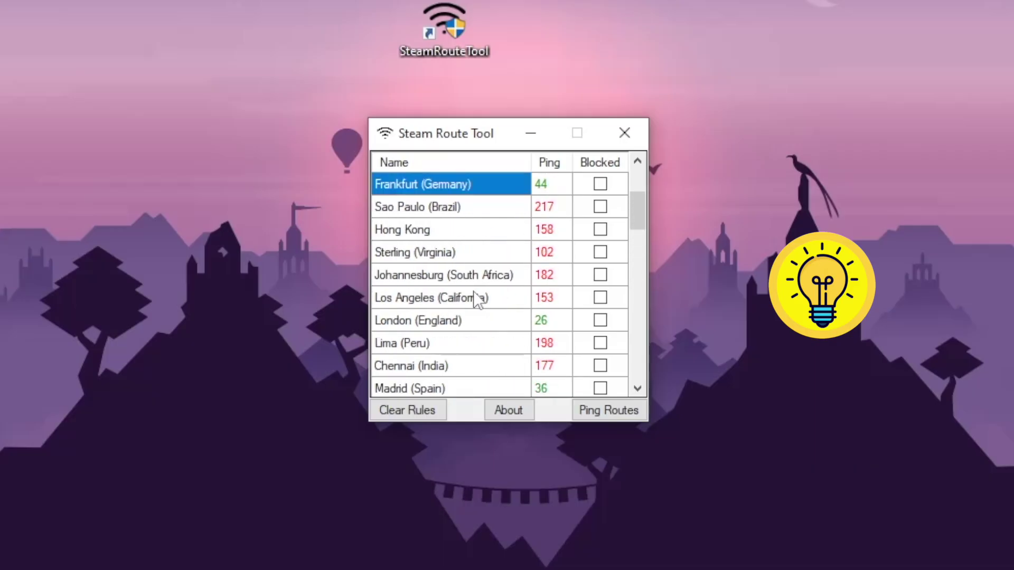
scroll(477, 301, up, 1)
click(467, 338)
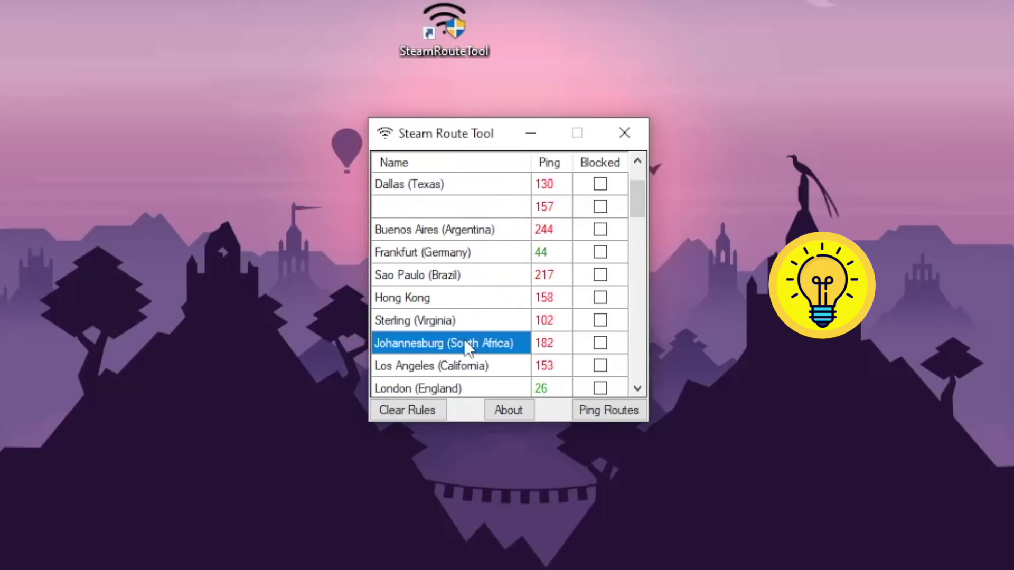
scroll(468, 340, down, 2)
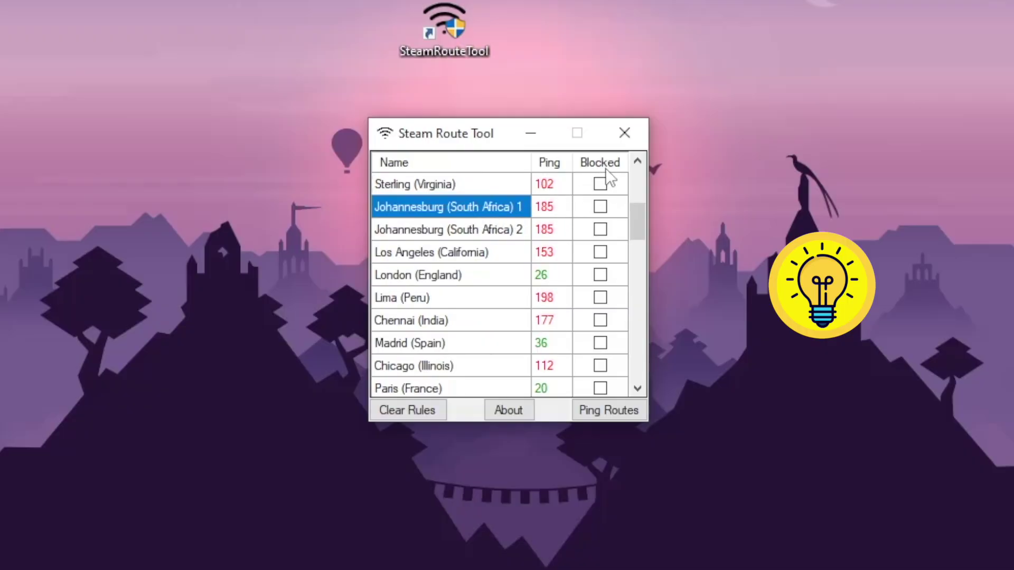
Block Sterling, Los Angeles, London, Lima, Chennai and Madrid, leaving both Johannesburg routes unblocked
click(437, 228)
click(434, 208)
click(600, 185)
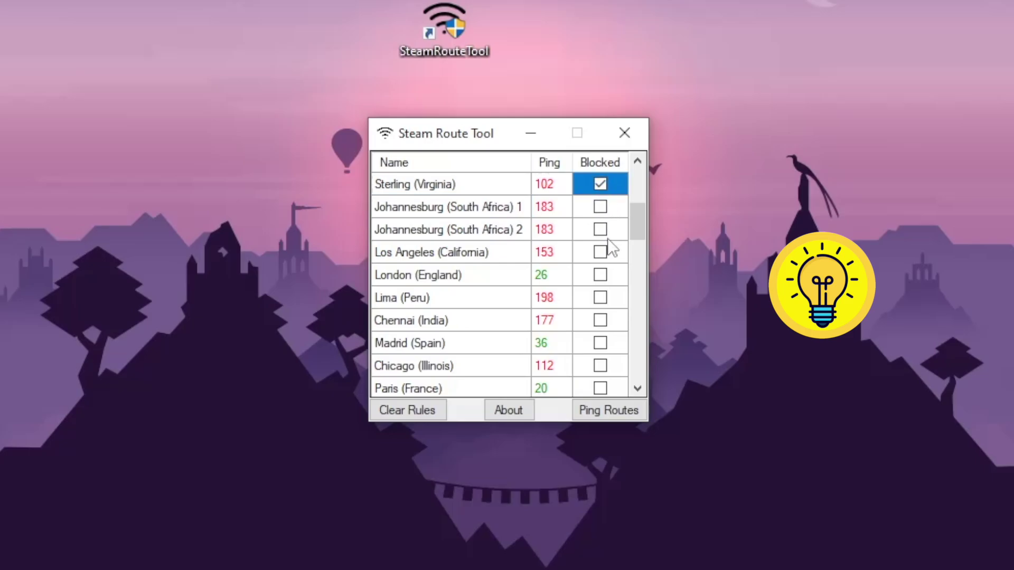
click(601, 252)
click(600, 275)
click(600, 297)
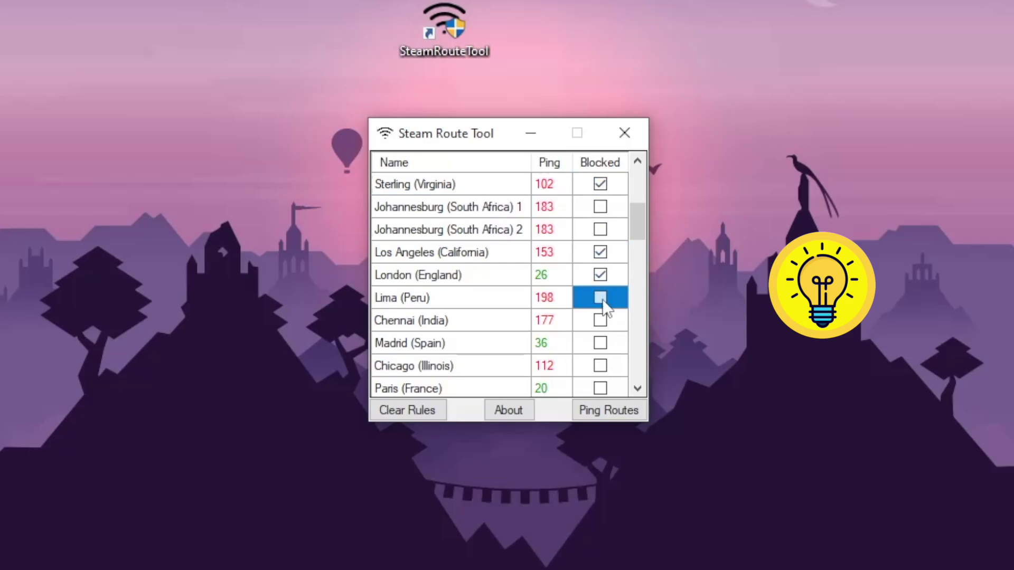
click(601, 320)
click(600, 342)
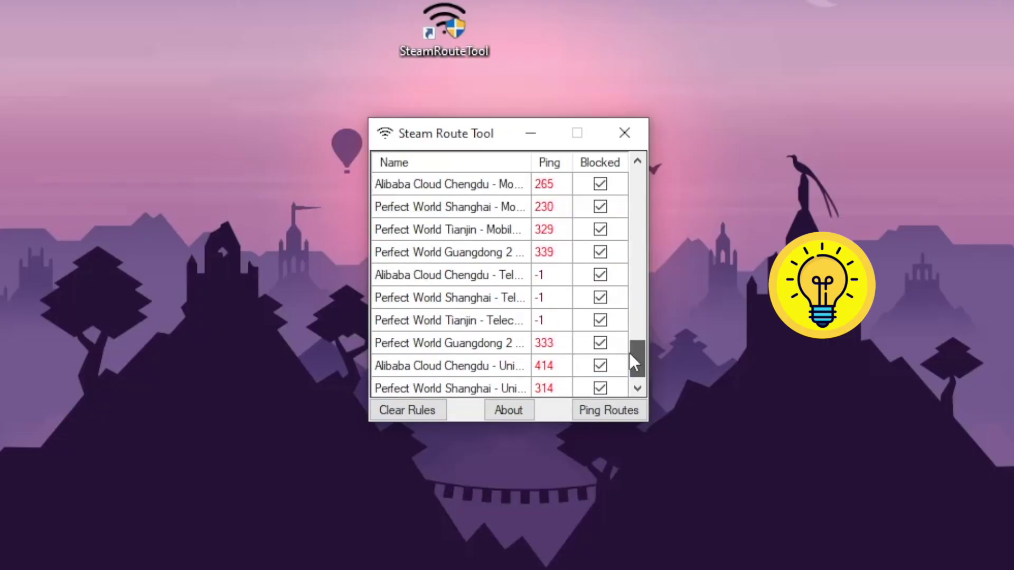
drag(629, 353, 633, 232)
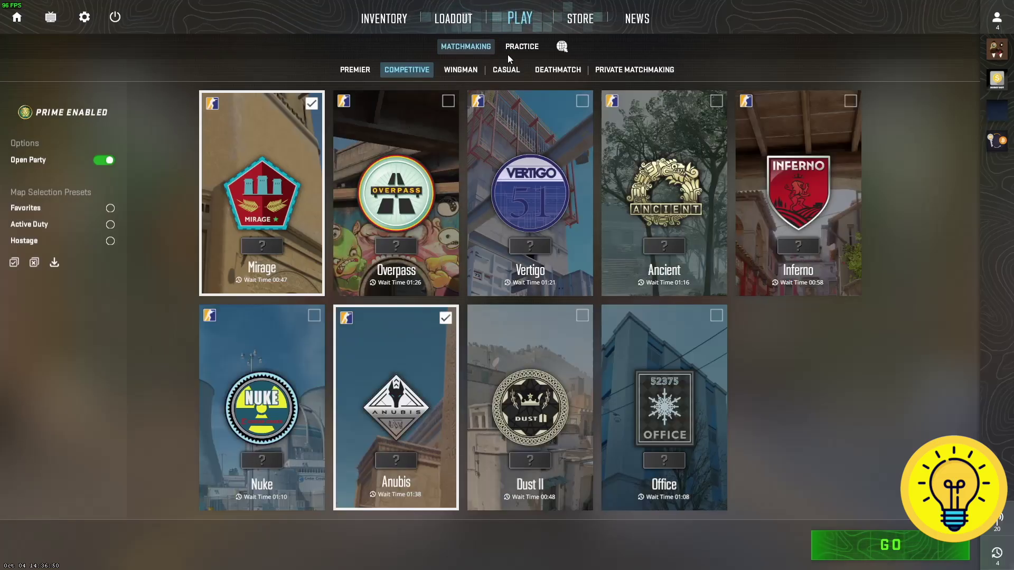
Queue for a casual Defusal Group Sigma match
click(504, 70)
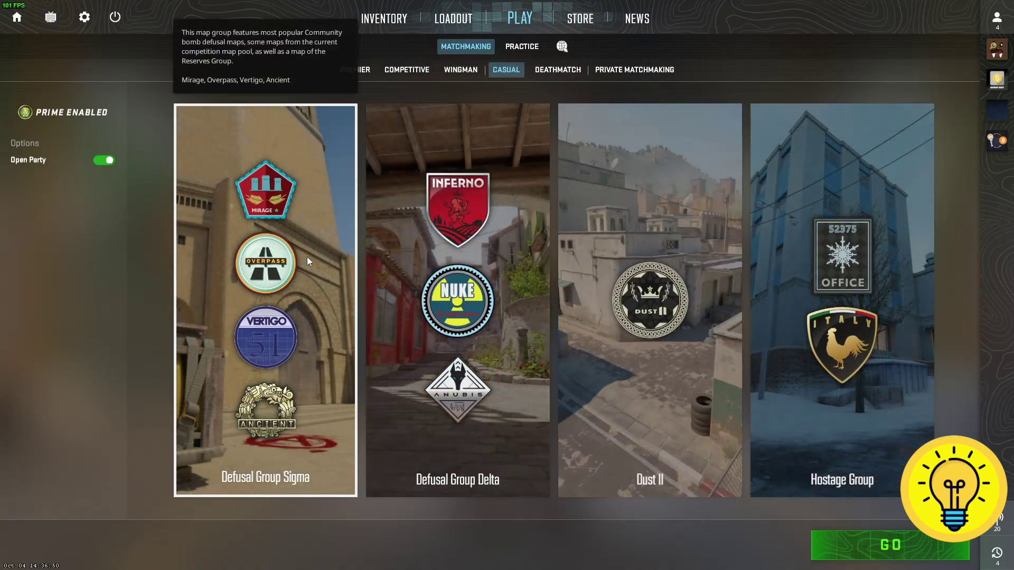
click(885, 544)
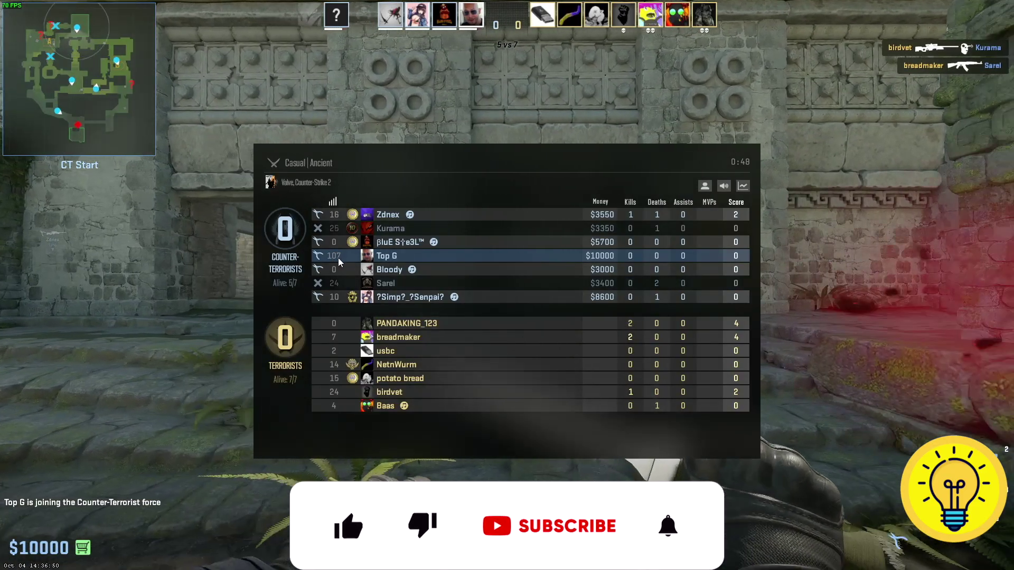
click(339, 256)
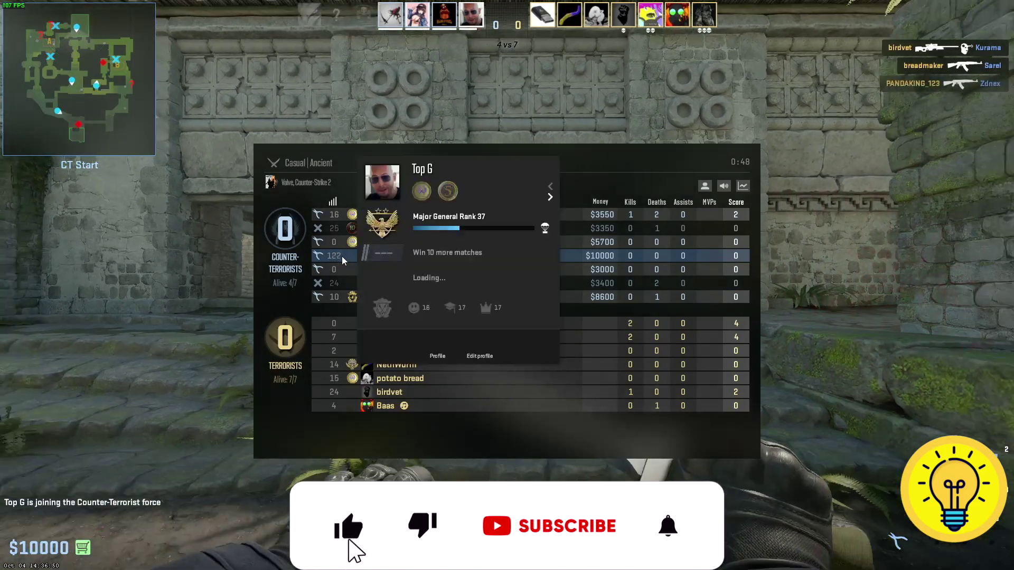
key(Tab)
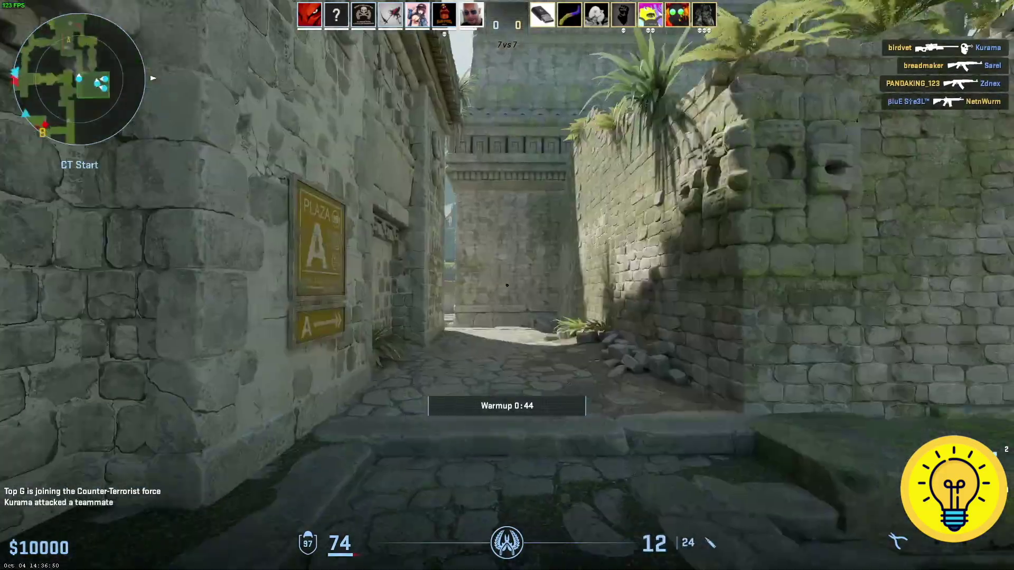
click(507, 286)
key(Tab)
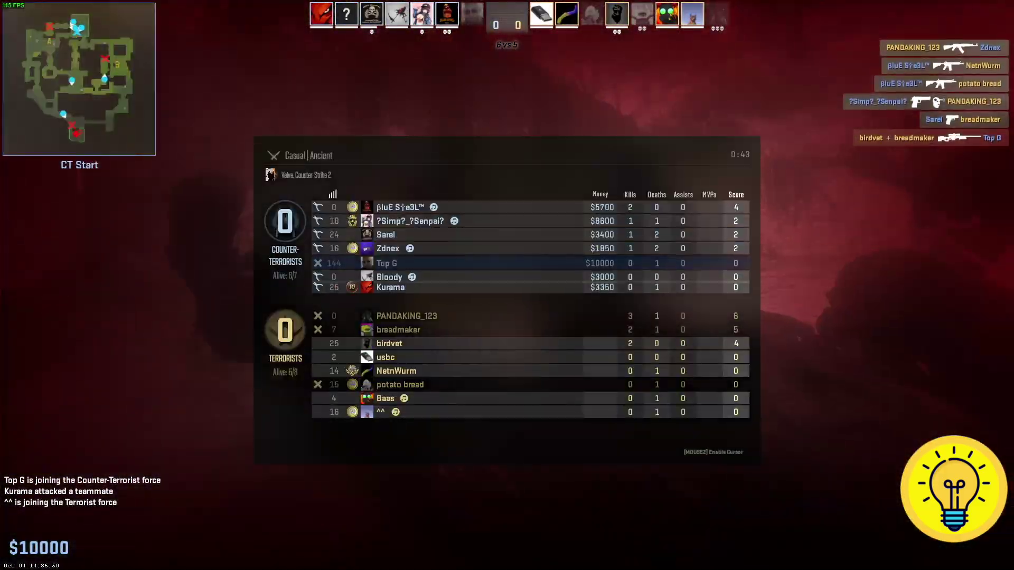
key(shift+Tab)
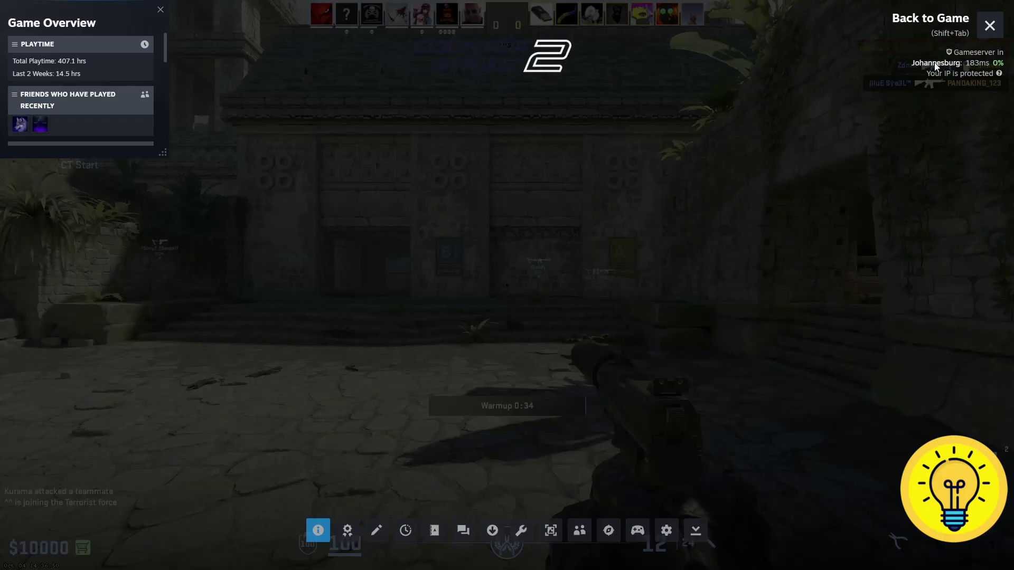
key(shift+Tab)
key(Tab)
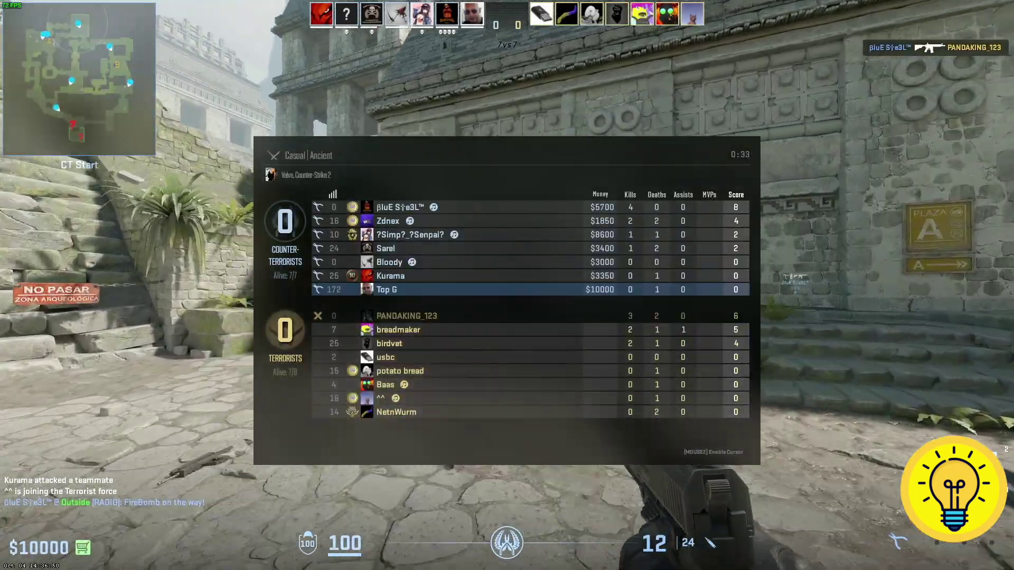
key(Tab)
Bring Steam Route Tool forward and clear all its route blocking rules
key(super)
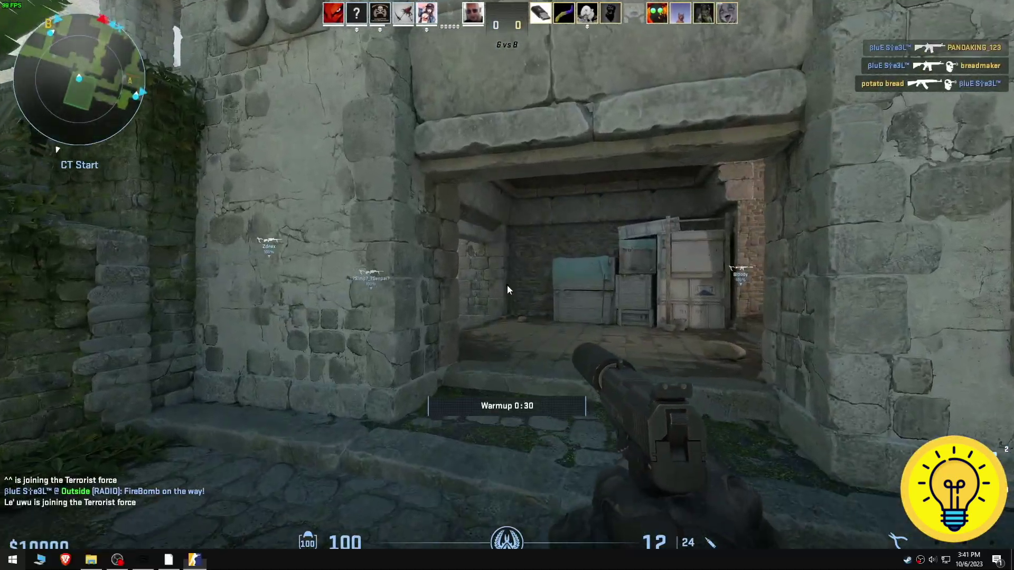
click(142, 560)
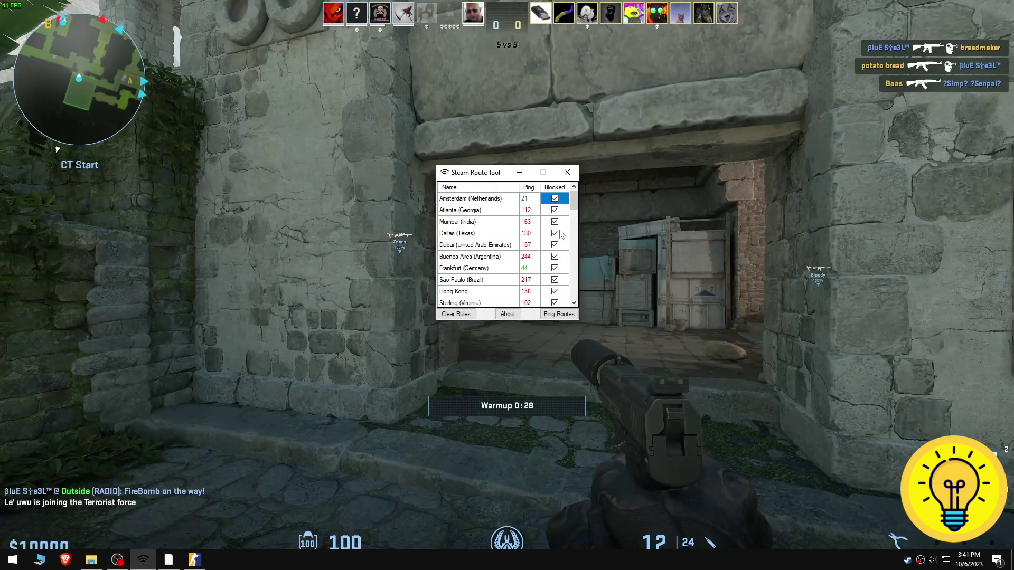
drag(477, 174, 500, 178)
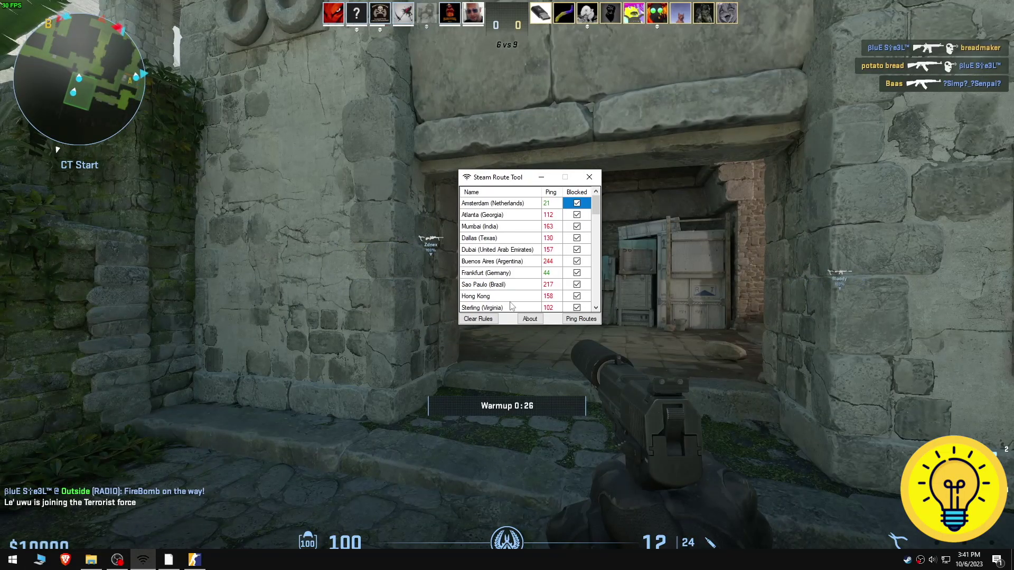
click(479, 318)
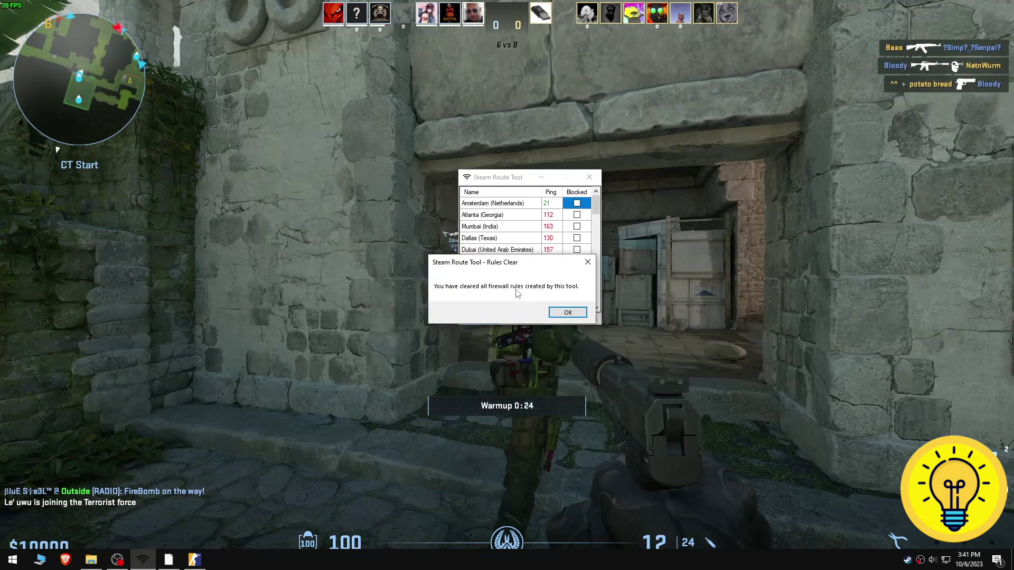
drag(481, 263, 335, 256)
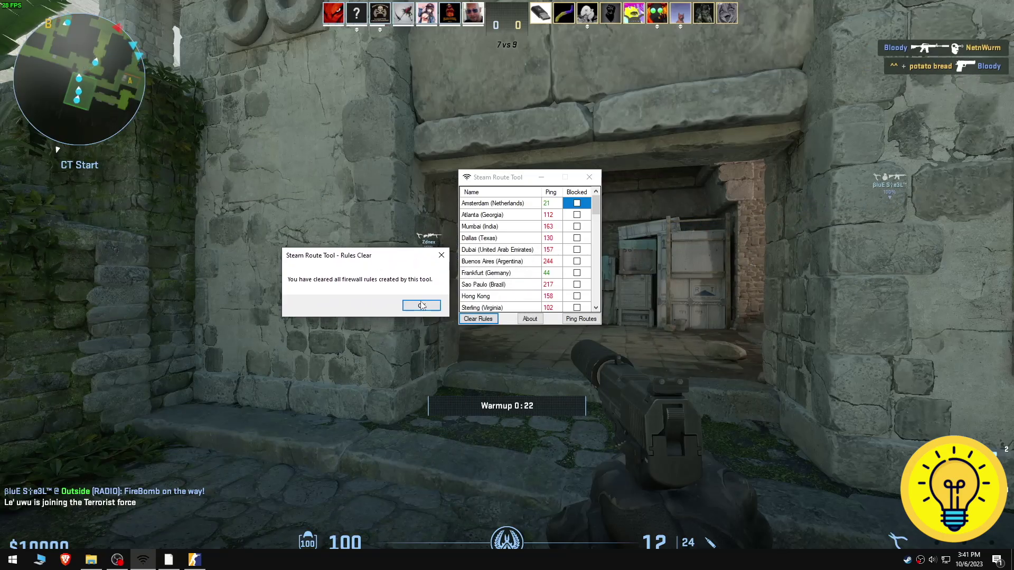
click(421, 305)
Leave the match with the console disconnect command and return to the Play menu
key(Tab)
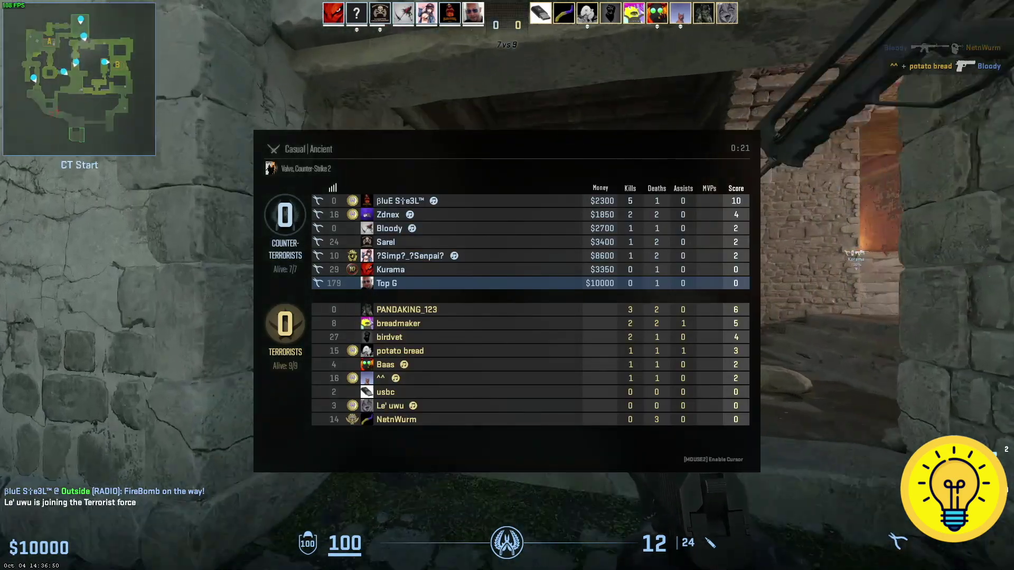
key(grave)
text(disconnect)
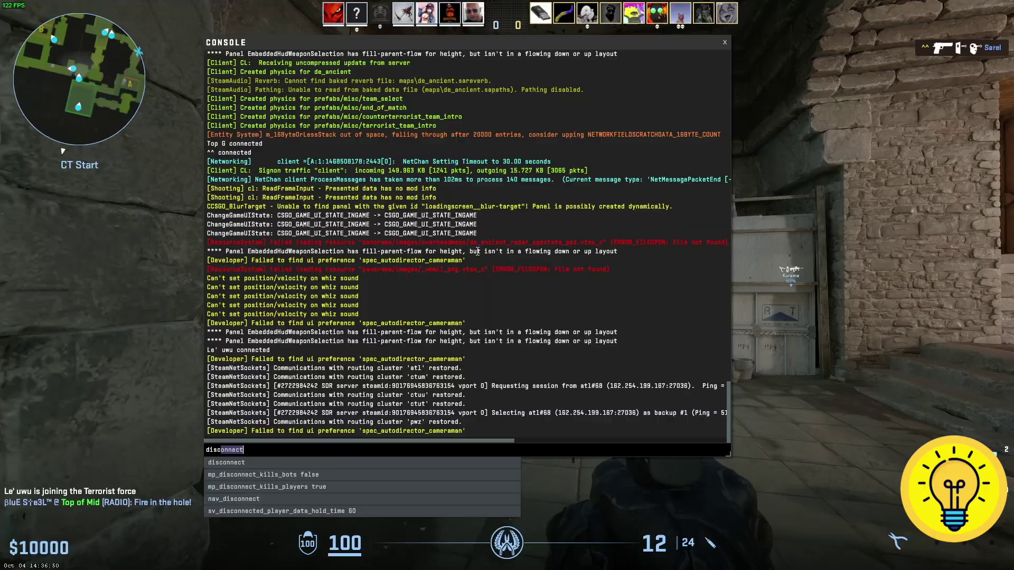
key(Return)
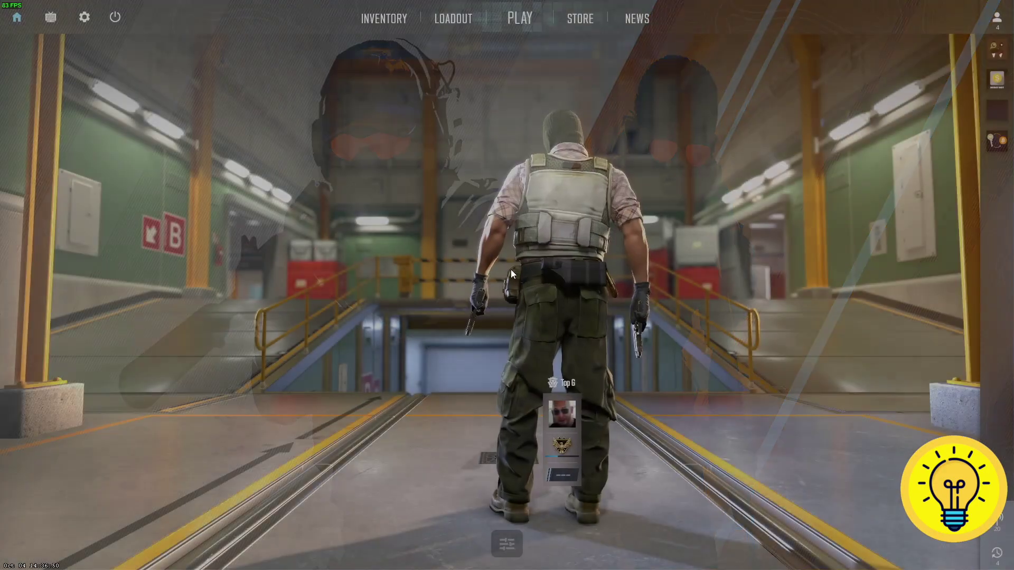
click(525, 19)
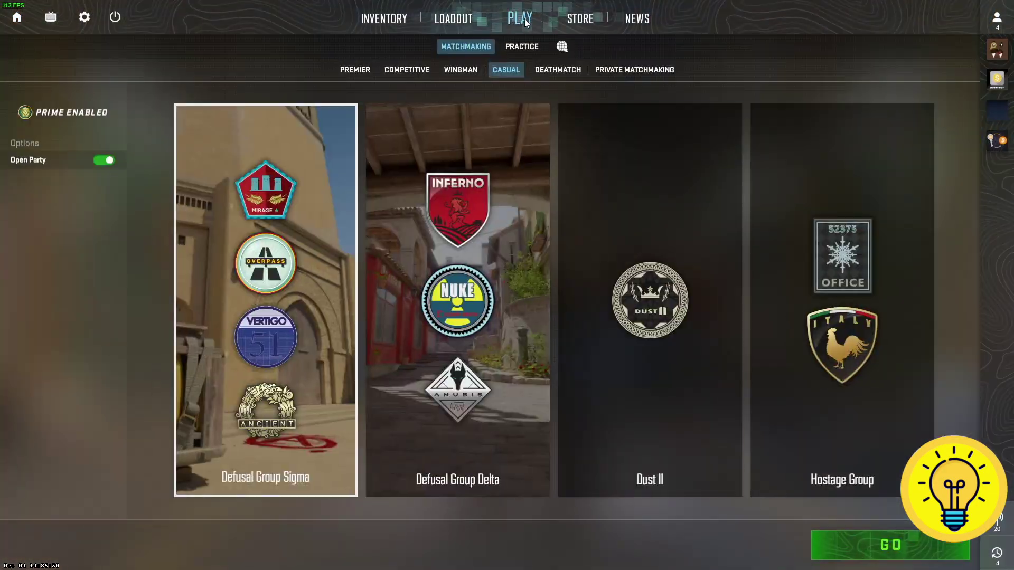